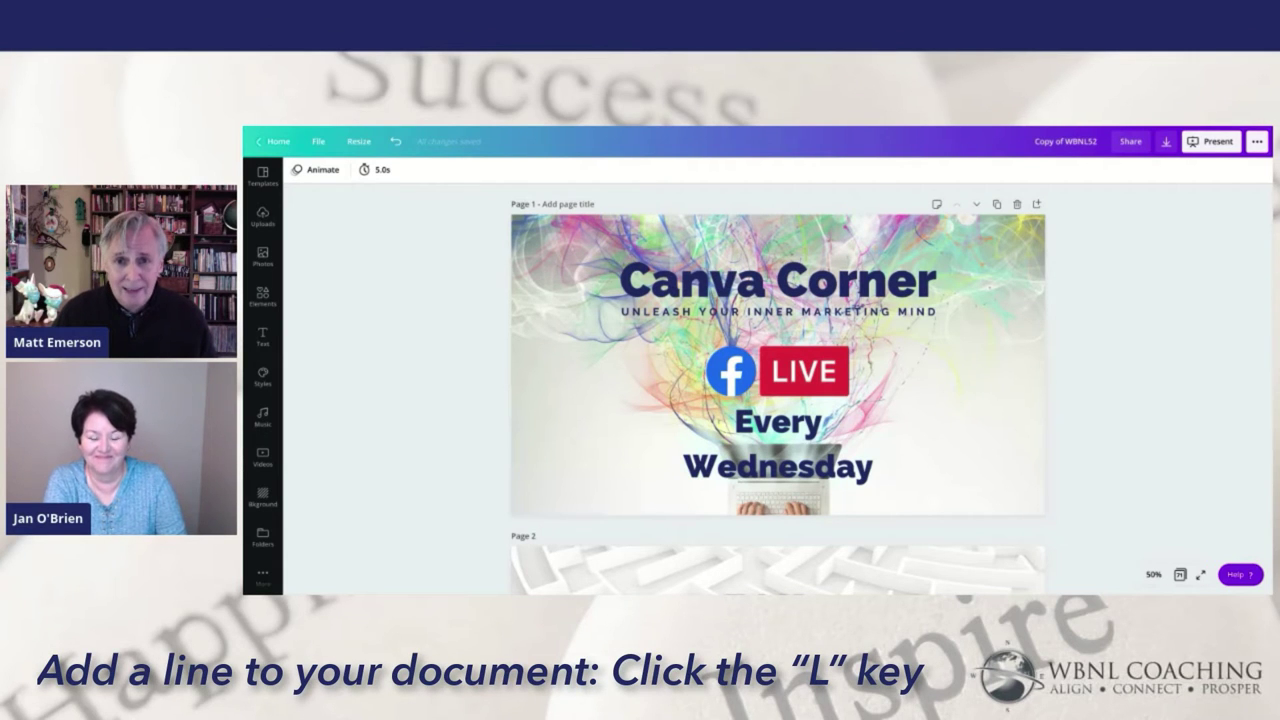
# - Add a red line to page 1, thin it, match it to the subtitle's width, and place it between the subtitle and the Facebook Live graphic
pyautogui.click(966, 333)
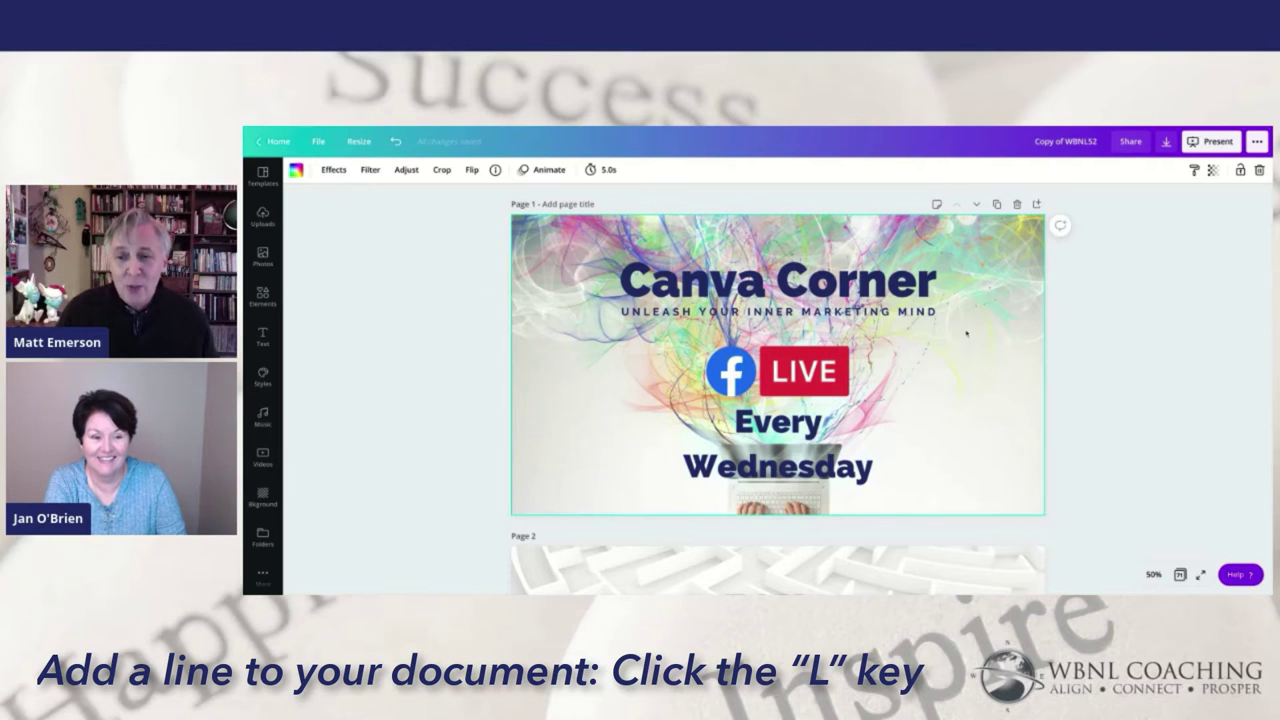
pyautogui.press('l')
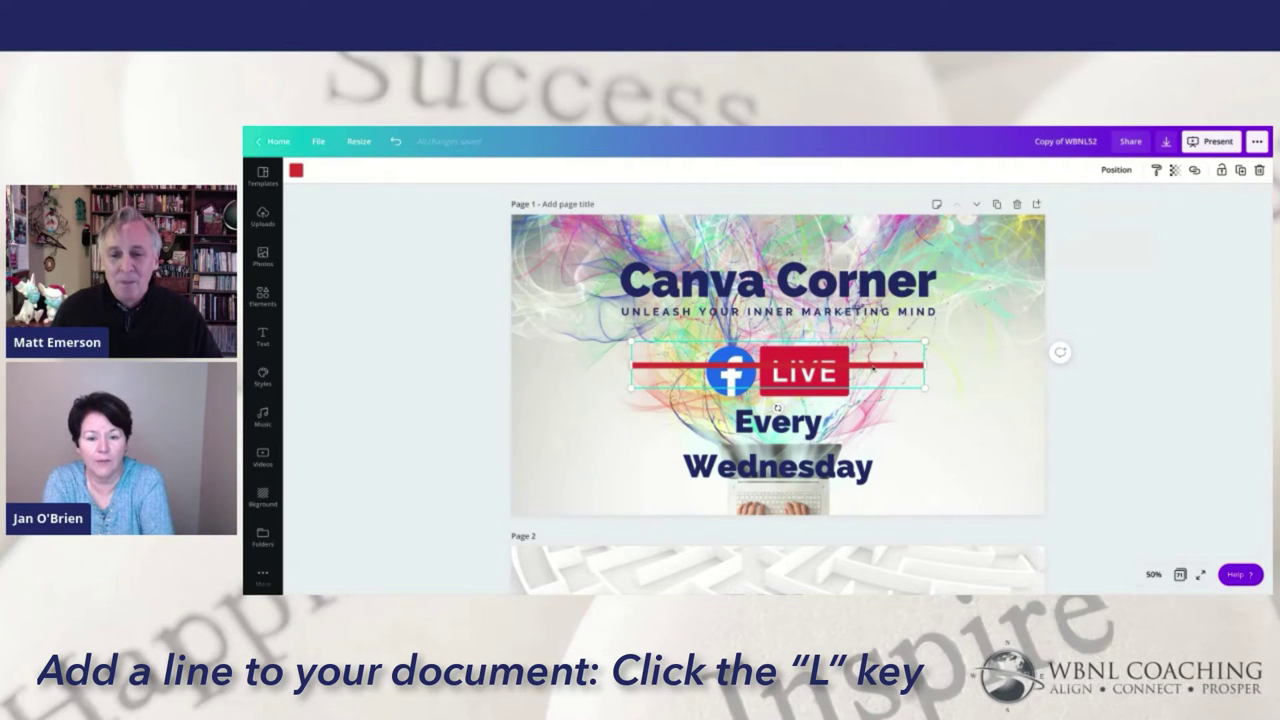
pyautogui.moveTo(875, 370); pyautogui.dragTo(871, 341)
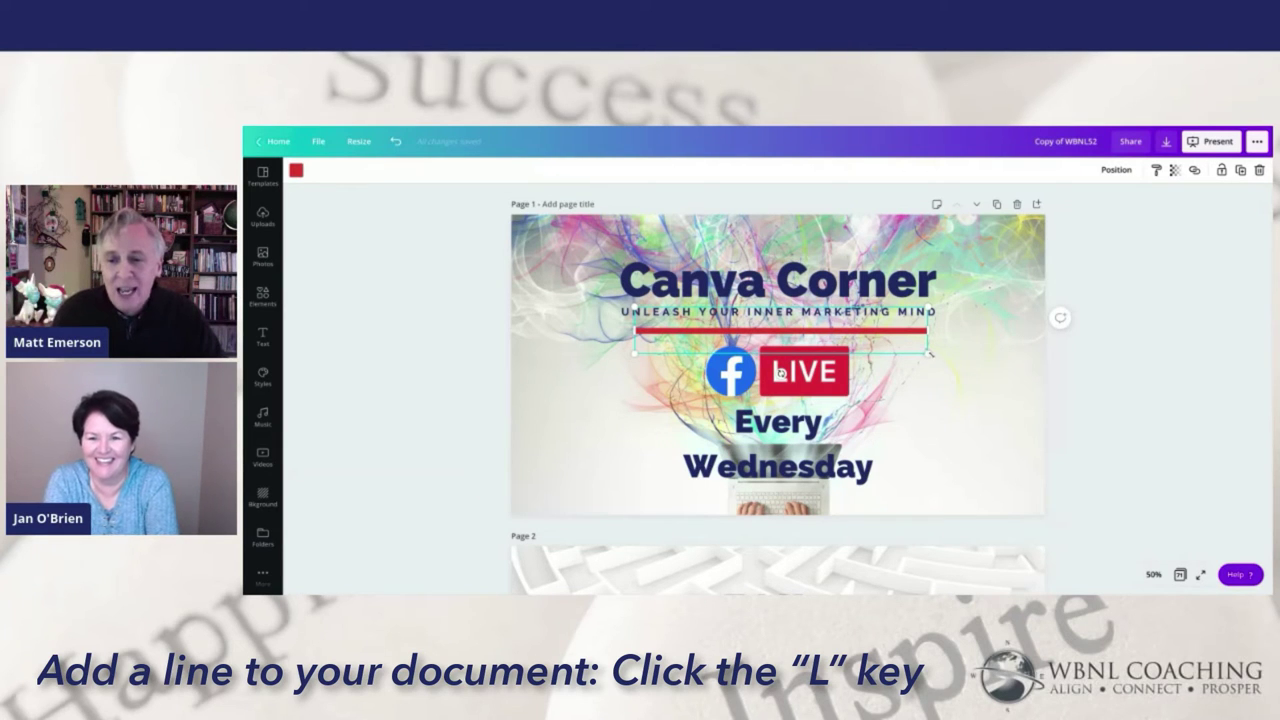
pyautogui.moveTo(930, 352); pyautogui.dragTo(949, 314)
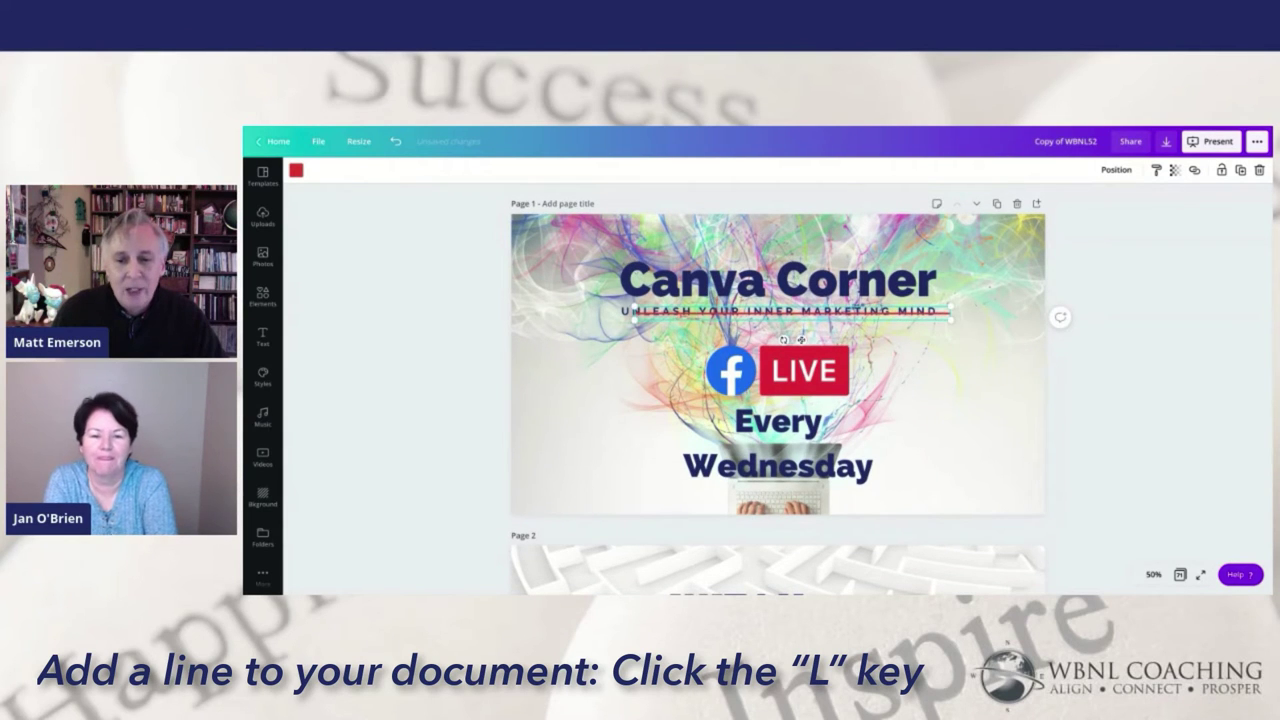
pyautogui.moveTo(800, 340); pyautogui.dragTo(788, 357)
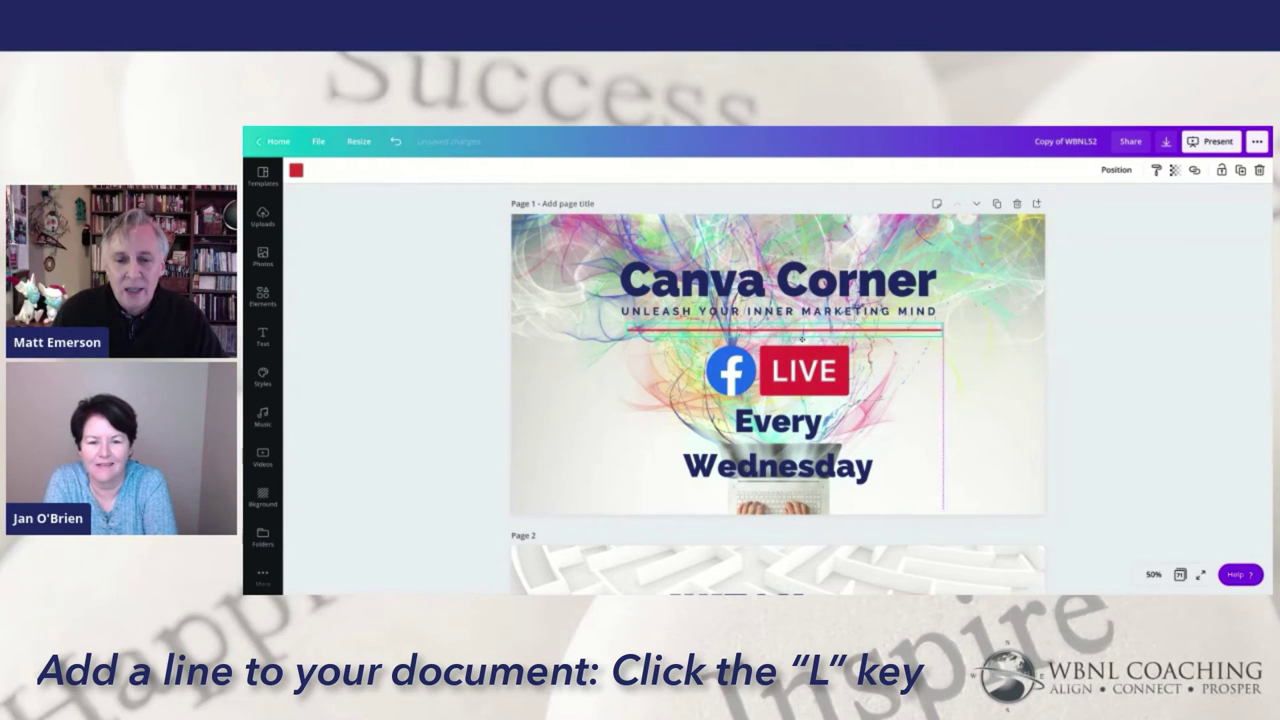
pyautogui.click(875, 370)
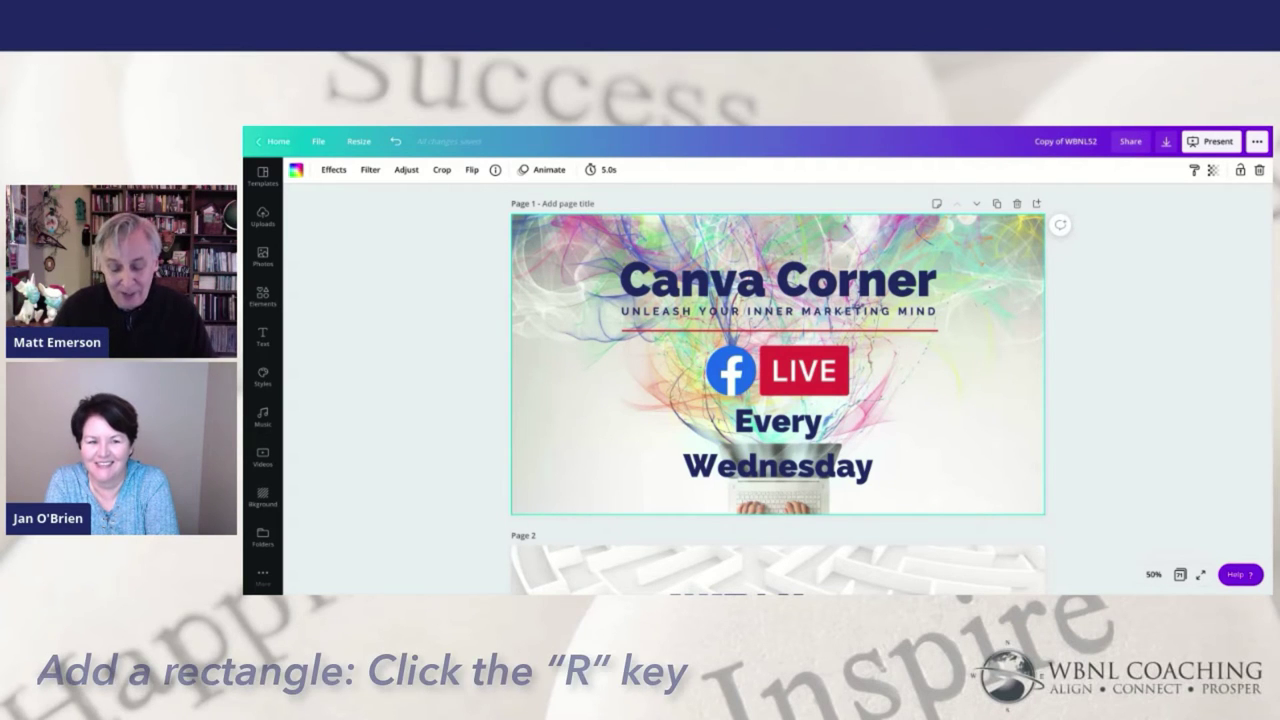
# - Add a red rectangle to page 1, delete it, and add it again together with a light blue circle
pyautogui.press('r')
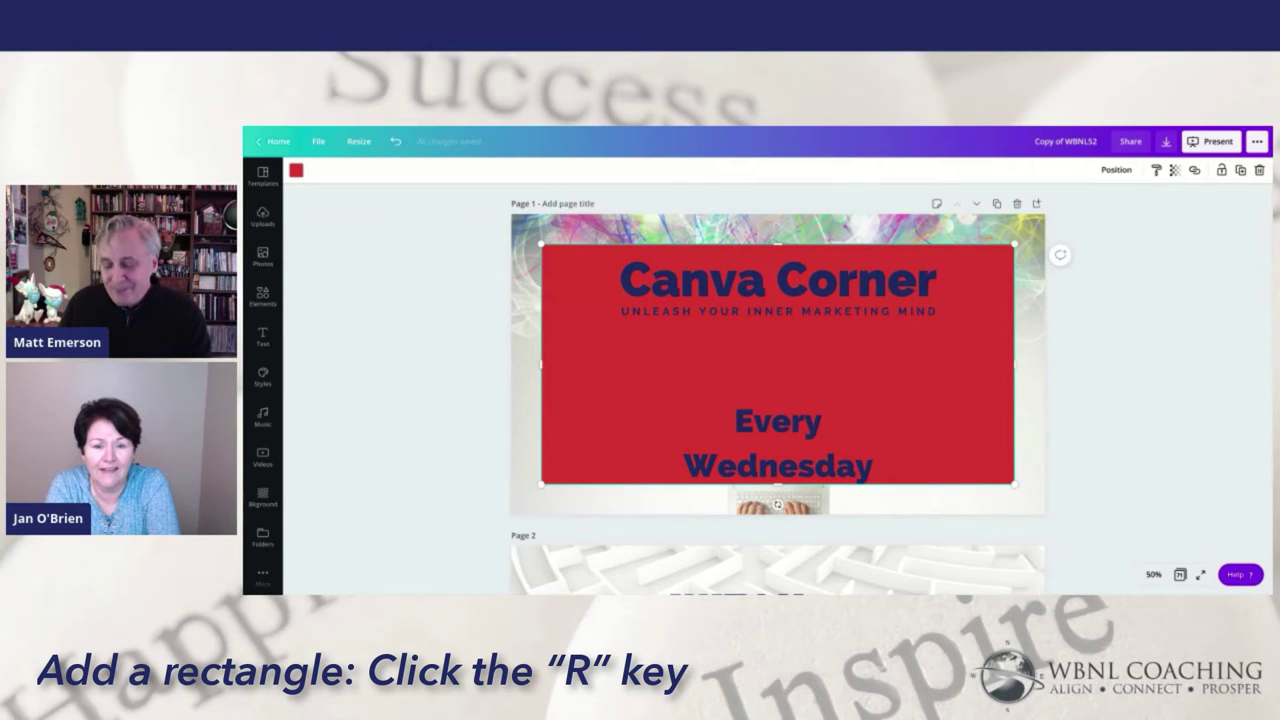
pyautogui.press('Delete')
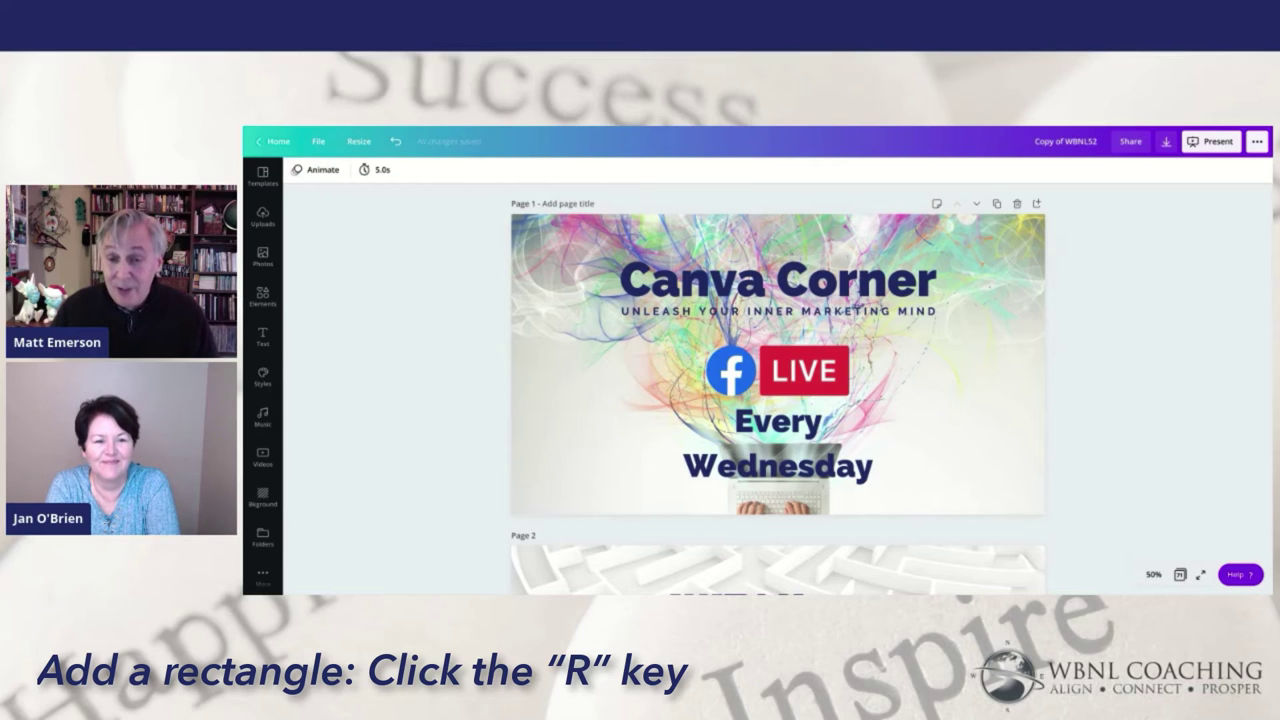
pyautogui.press('r')
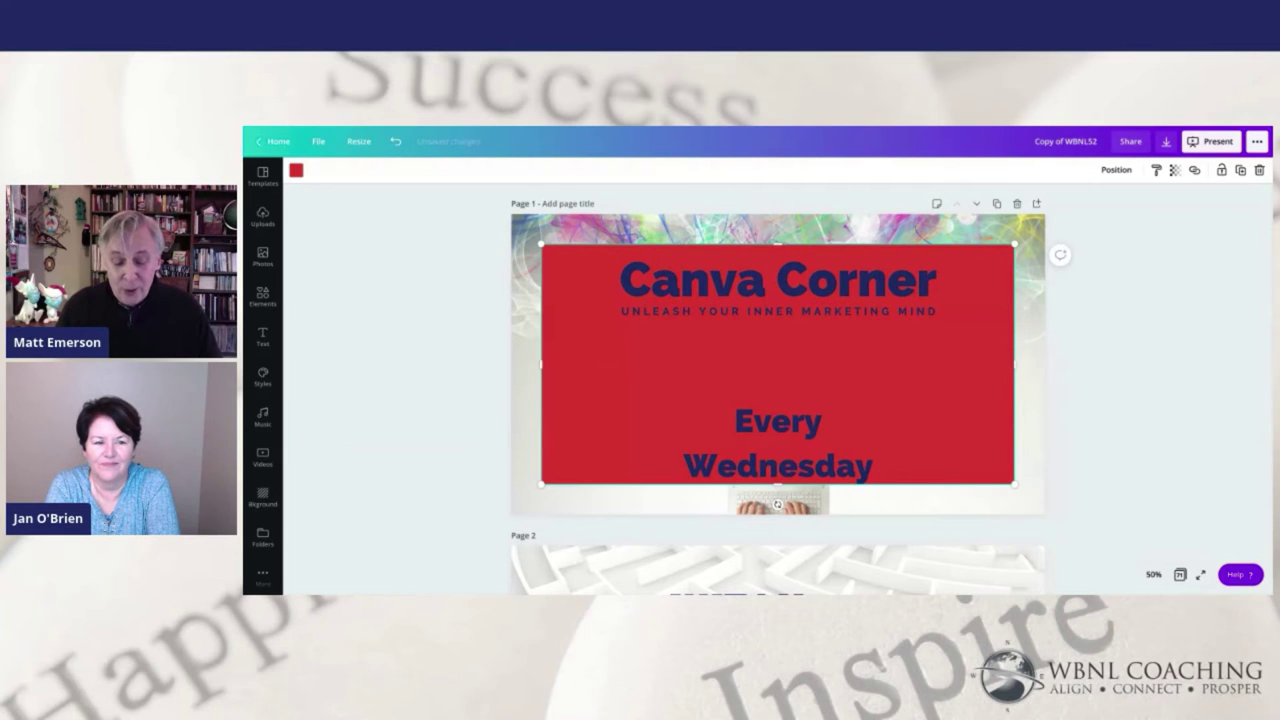
pyautogui.press('c')
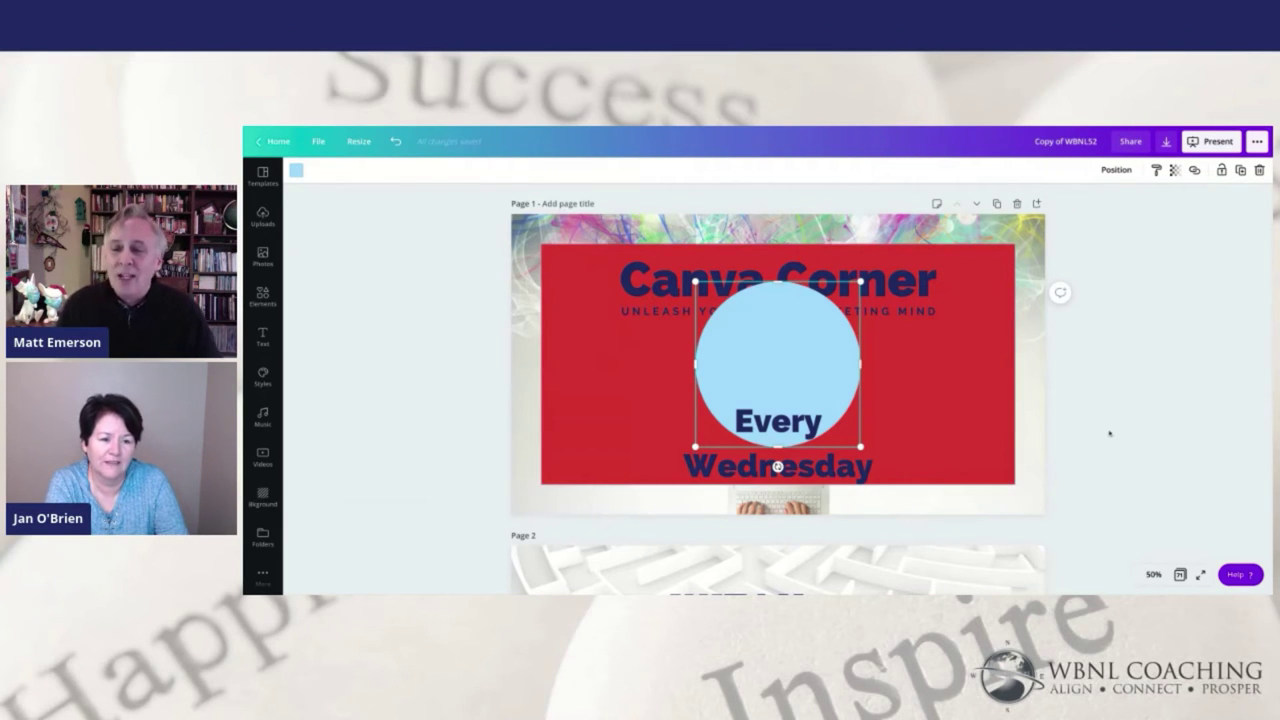
# - Narrow the red rectangle by pulling its right edge in to about the middle of page 1
pyautogui.click(1013, 375)
pyautogui.moveTo(1014, 372); pyautogui.dragTo(810, 374)
pyautogui.click(912, 408)
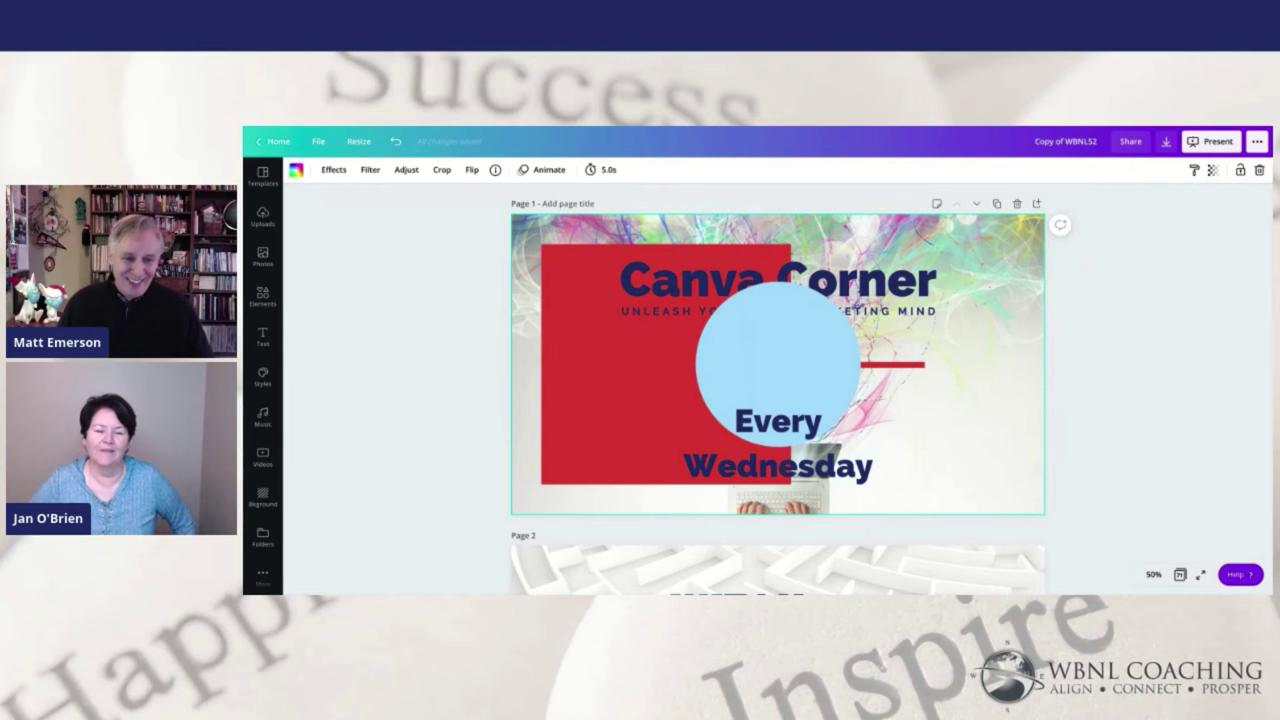
pyautogui.click(627, 402)
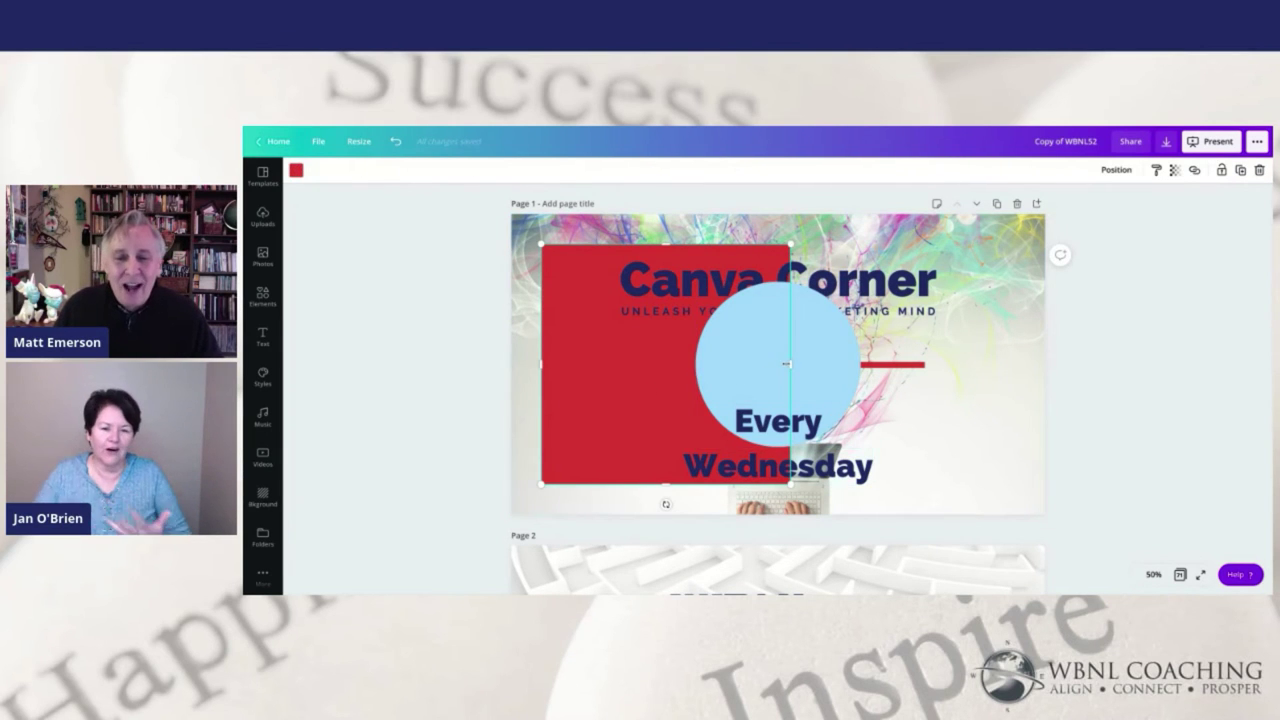
pyautogui.moveTo(790, 364); pyautogui.dragTo(793, 365)
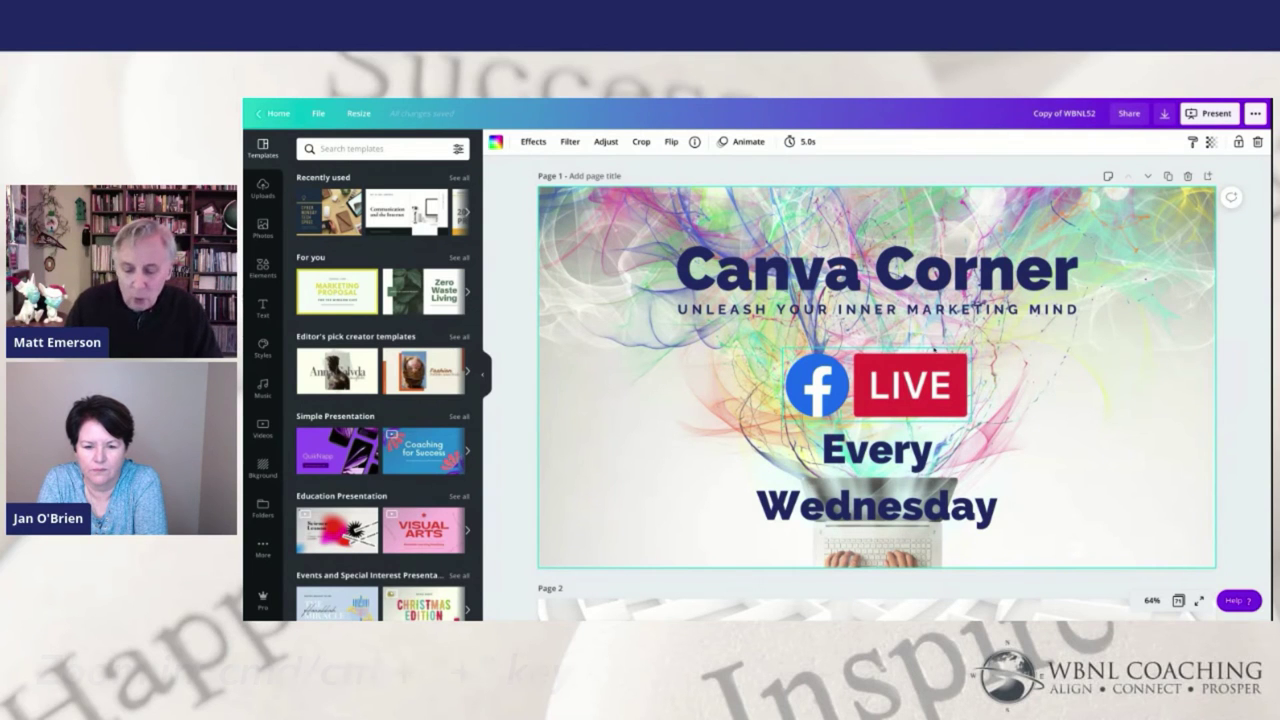
# - Zoom in on the Facebook Live graphic on page 1 to 300%
pyautogui.hotkey('ctrl', '+')
pyautogui.hotkey('ctrl', '+')
pyautogui.hotkey('ctrl', '+')
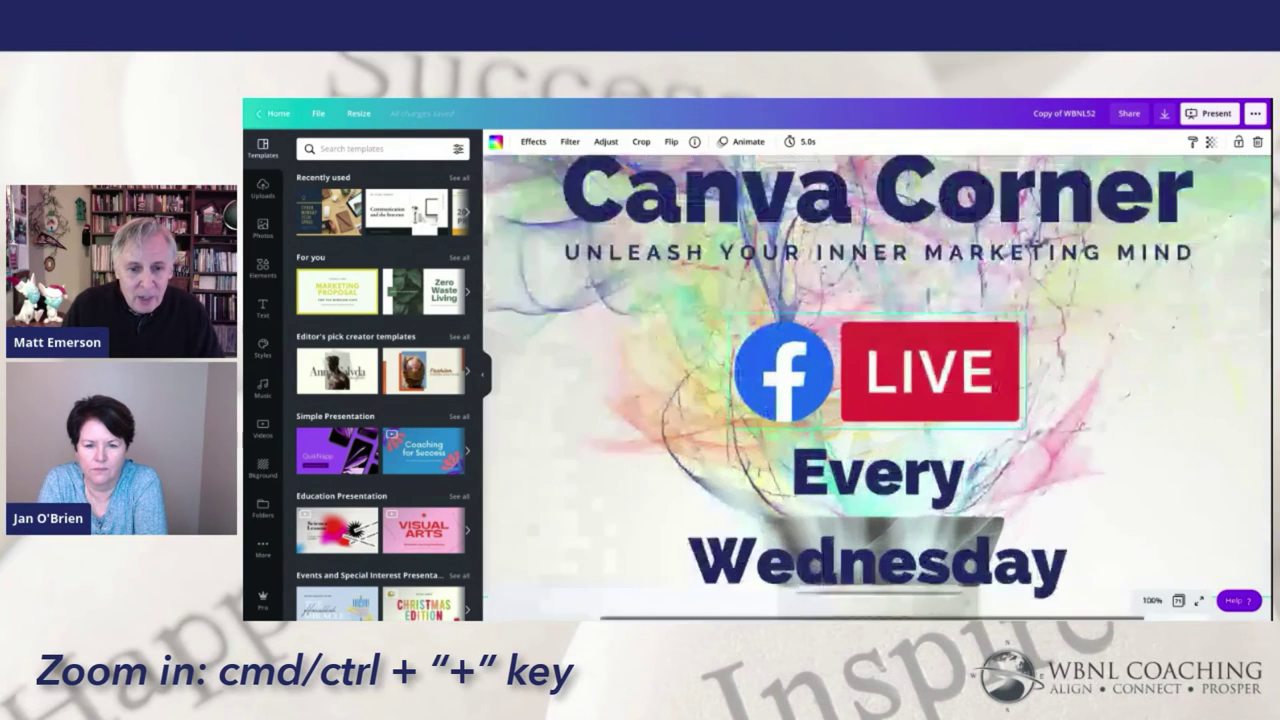
pyautogui.hotkey('ctrl', '+')
pyautogui.hotkey('ctrl', '+')
pyautogui.hotkey('ctrl', '+')
pyautogui.hotkey('ctrl', '+')
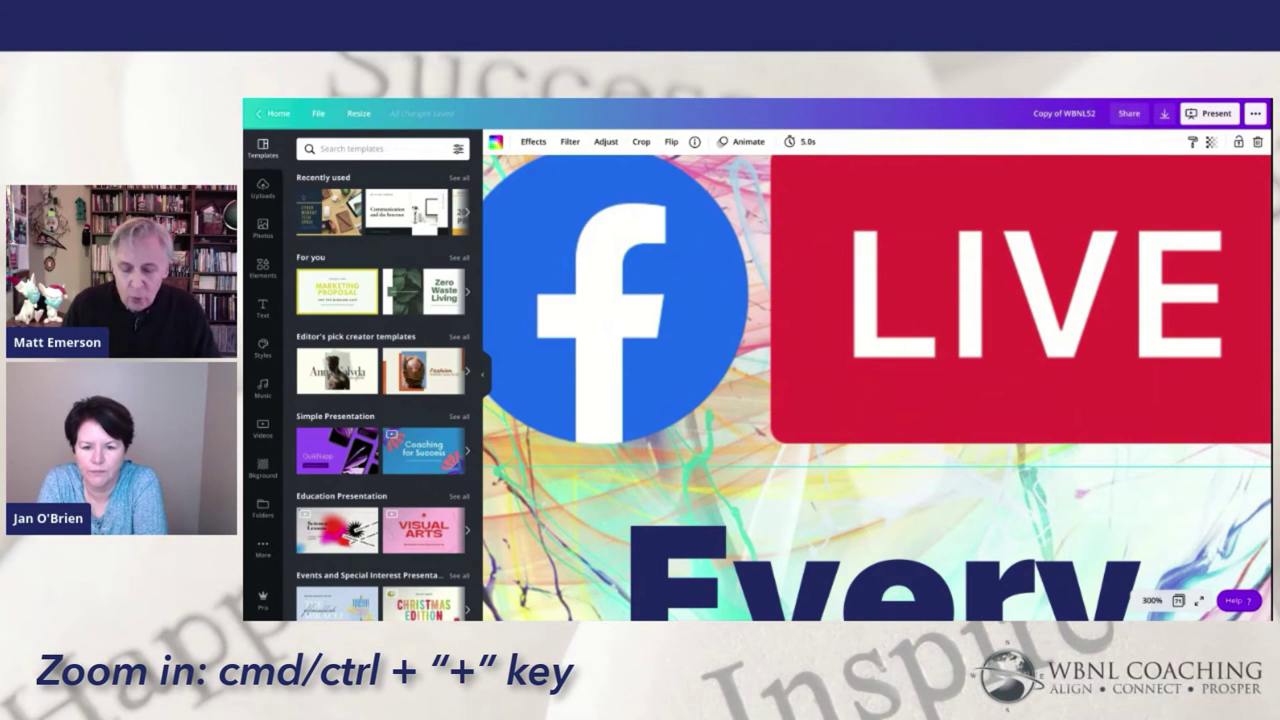
# - Zoom the design back out to 50% to show all of page 1 again
pyautogui.hotkey('ctrl', '-')
pyautogui.hotkey('ctrl', '-')
pyautogui.hotkey('ctrl', '-')
pyautogui.hotkey('ctrl', '-')
pyautogui.hotkey('ctrl', '-')
pyautogui.hotkey('ctrl', '-')
pyautogui.hotkey('ctrl', '-')
pyautogui.hotkey('ctrl', '-')
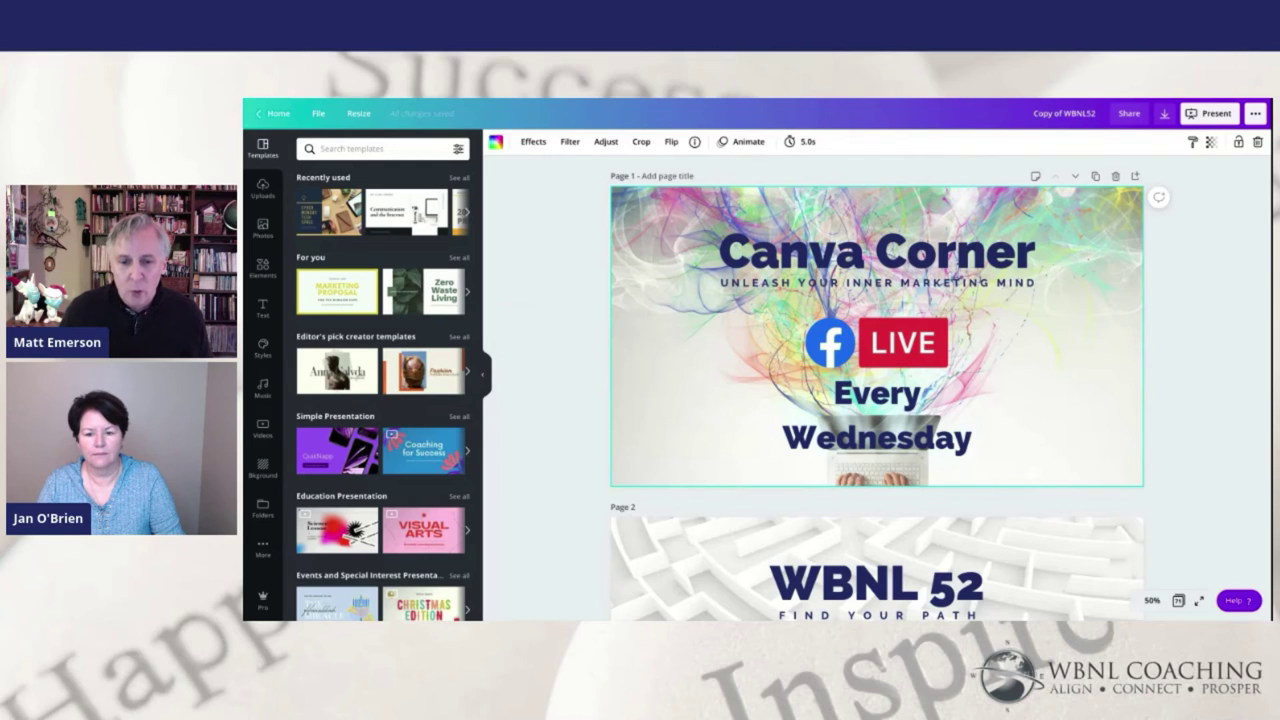
# - Remove the bold formatting from the subtitle "Unleash Your Inner Marketing Mind" and make it bold again
pyautogui.click(876, 252)
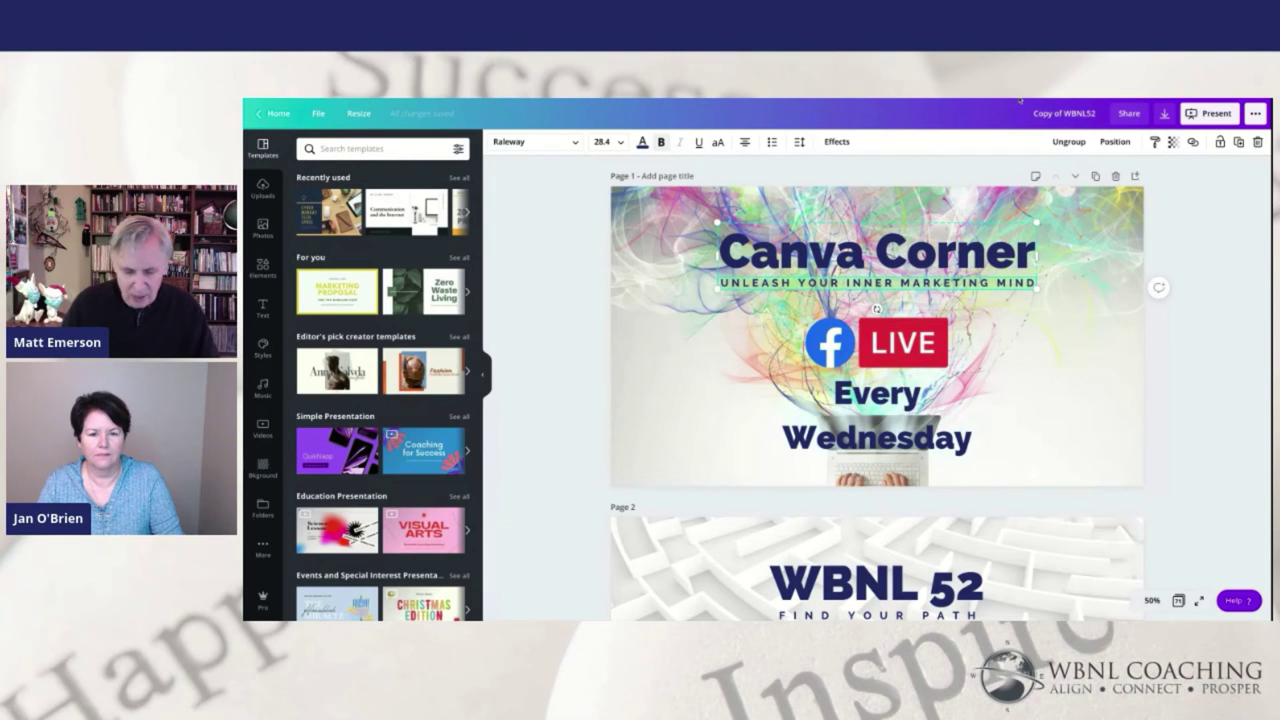
pyautogui.hotkey('ctrl', 'b')
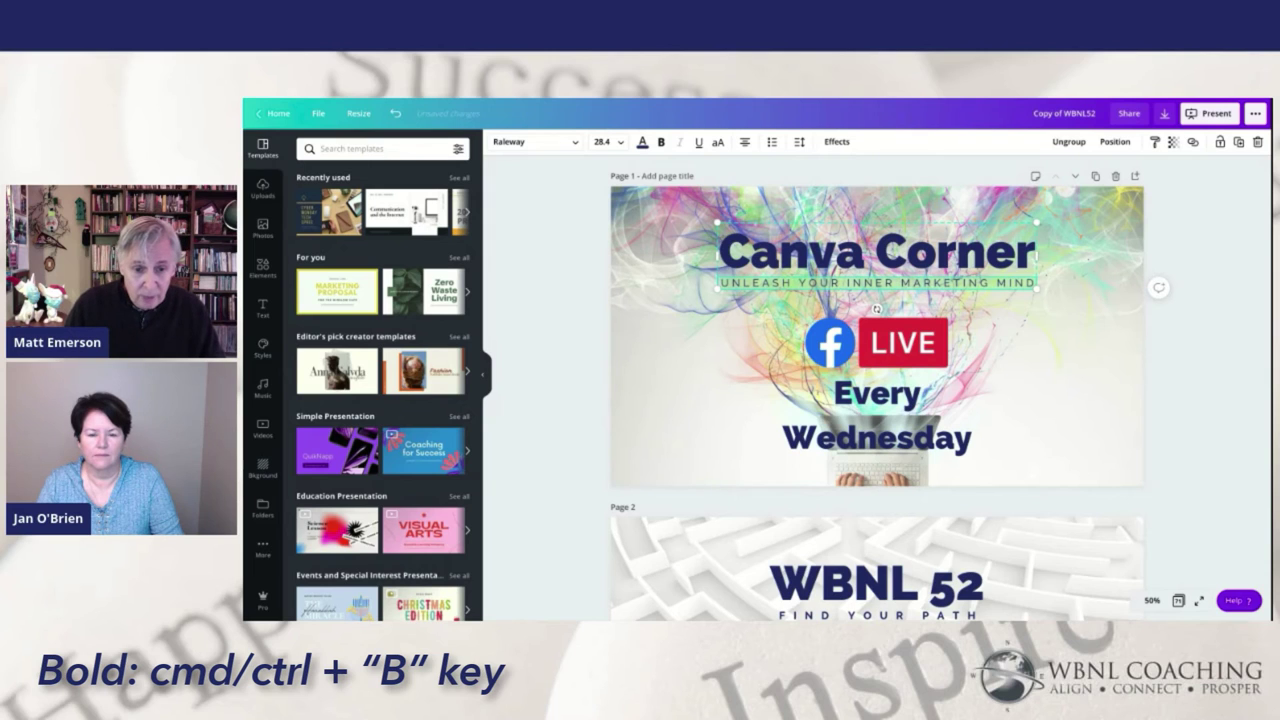
pyautogui.hotkey('ctrl', 'b')
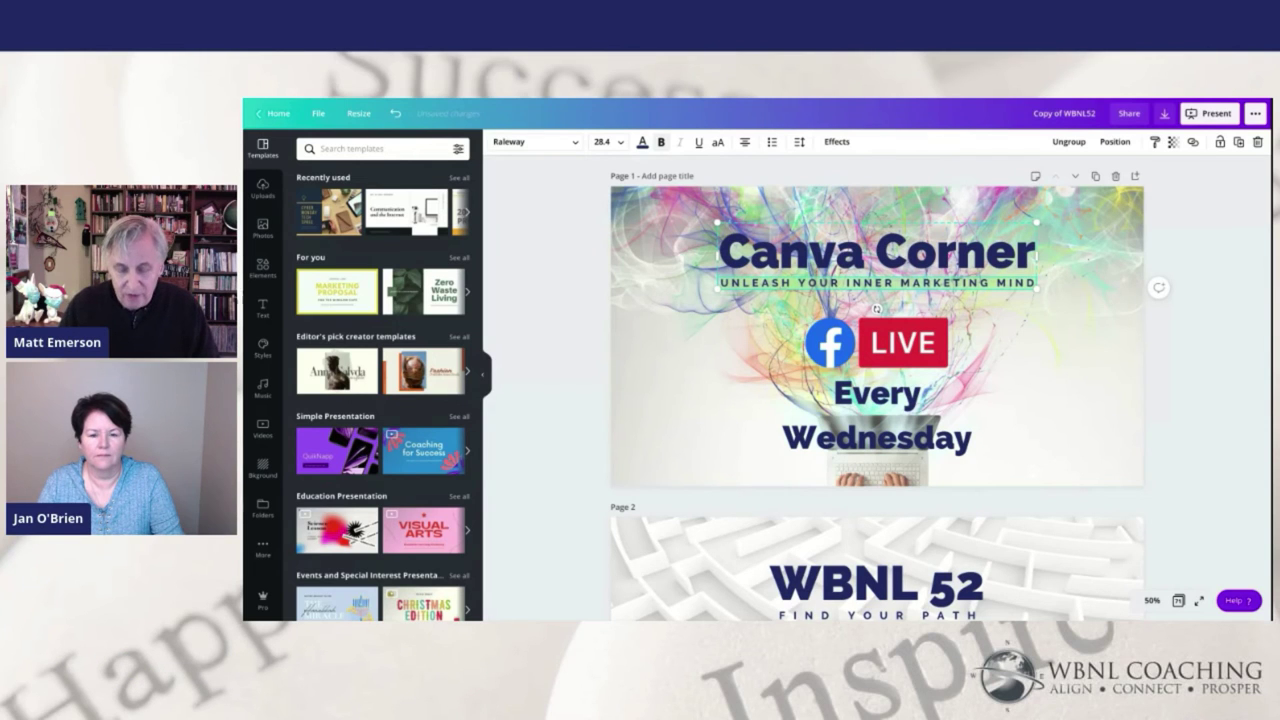
# - Convert the "Canva Corner" heading to uppercase and undo the change
pyautogui.click(868, 250)
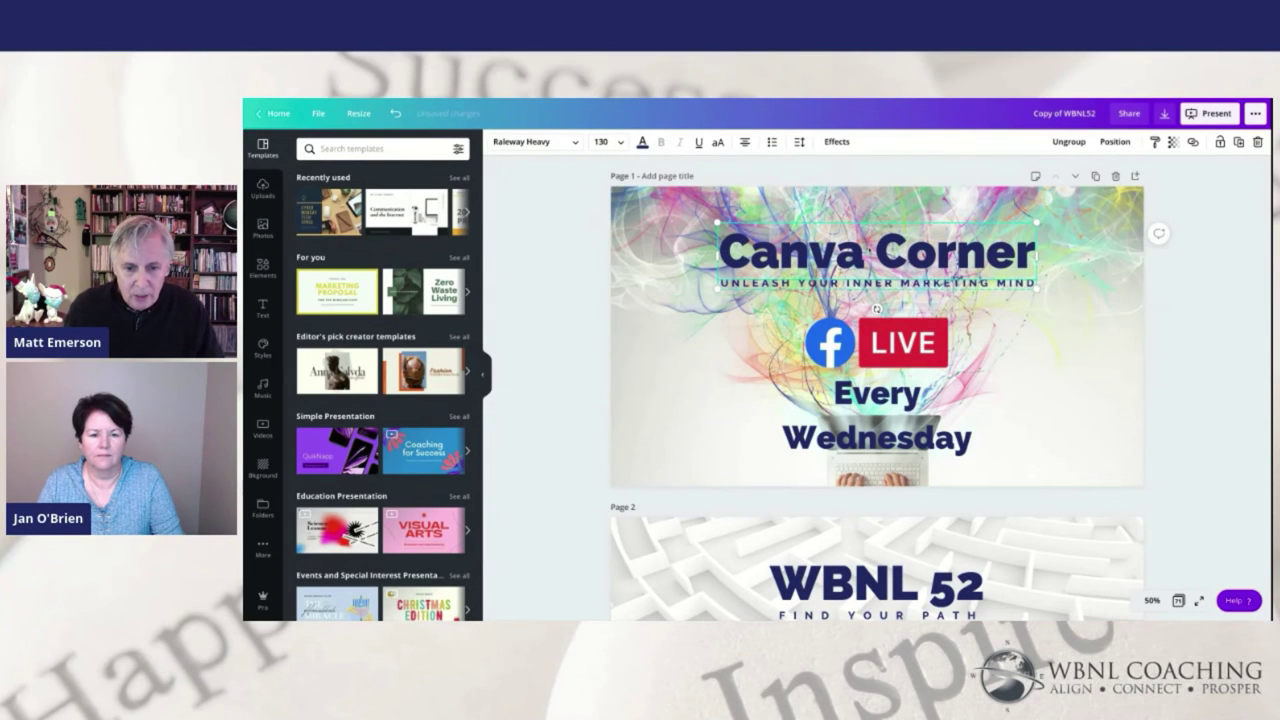
pyautogui.hotkey('ctrl', 'shift', 'k')
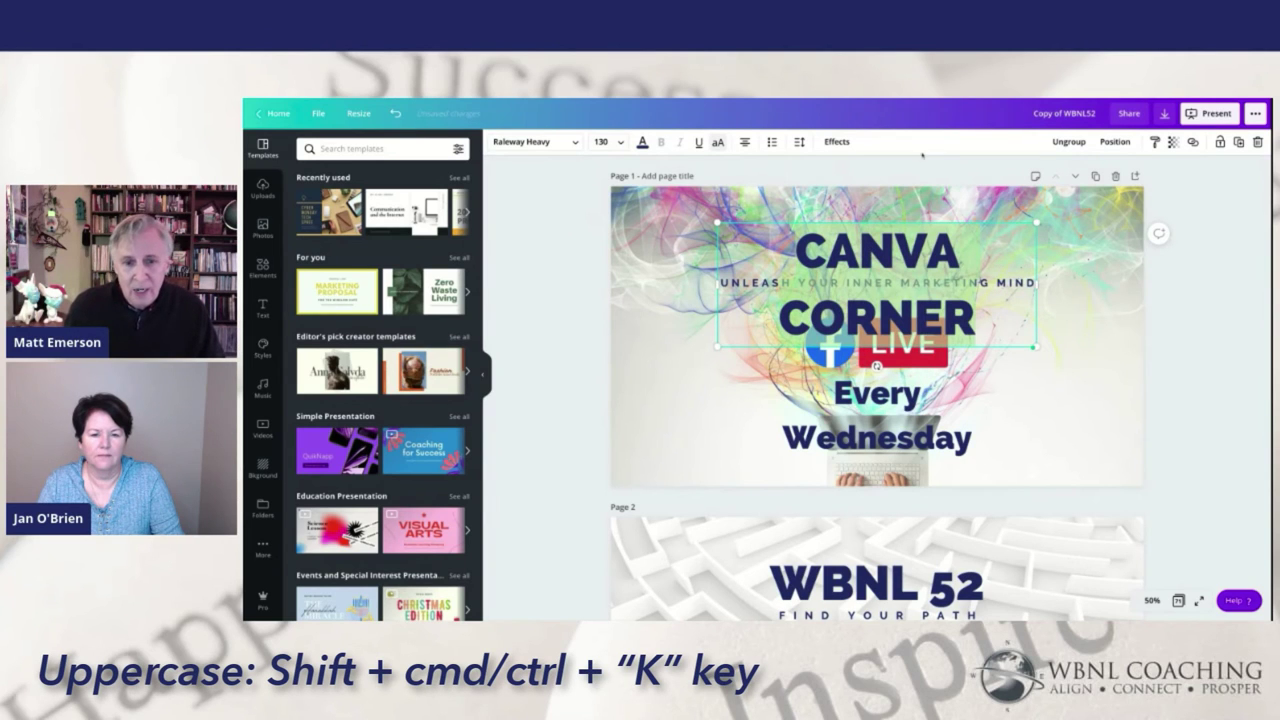
pyautogui.click(395, 113)
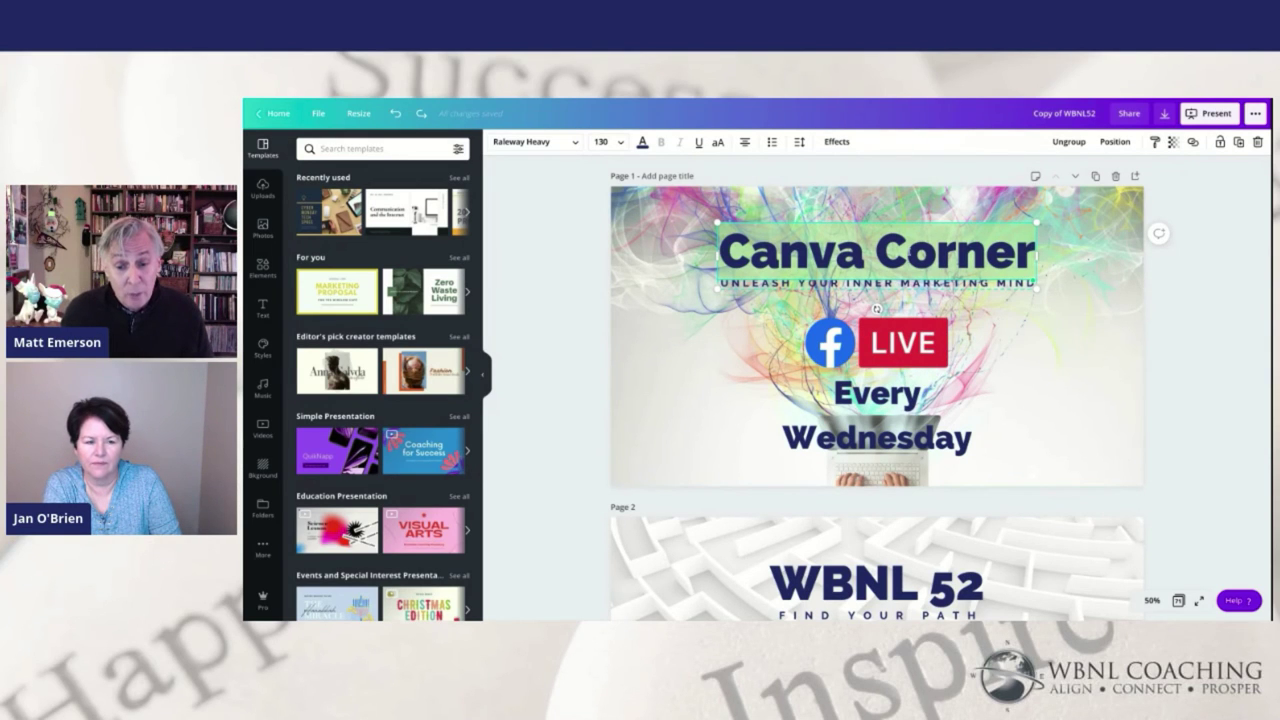
# - Place a duplicate of the Facebook Live graphic directly to the right of the original and delete the copy
pyautogui.click(880, 341)
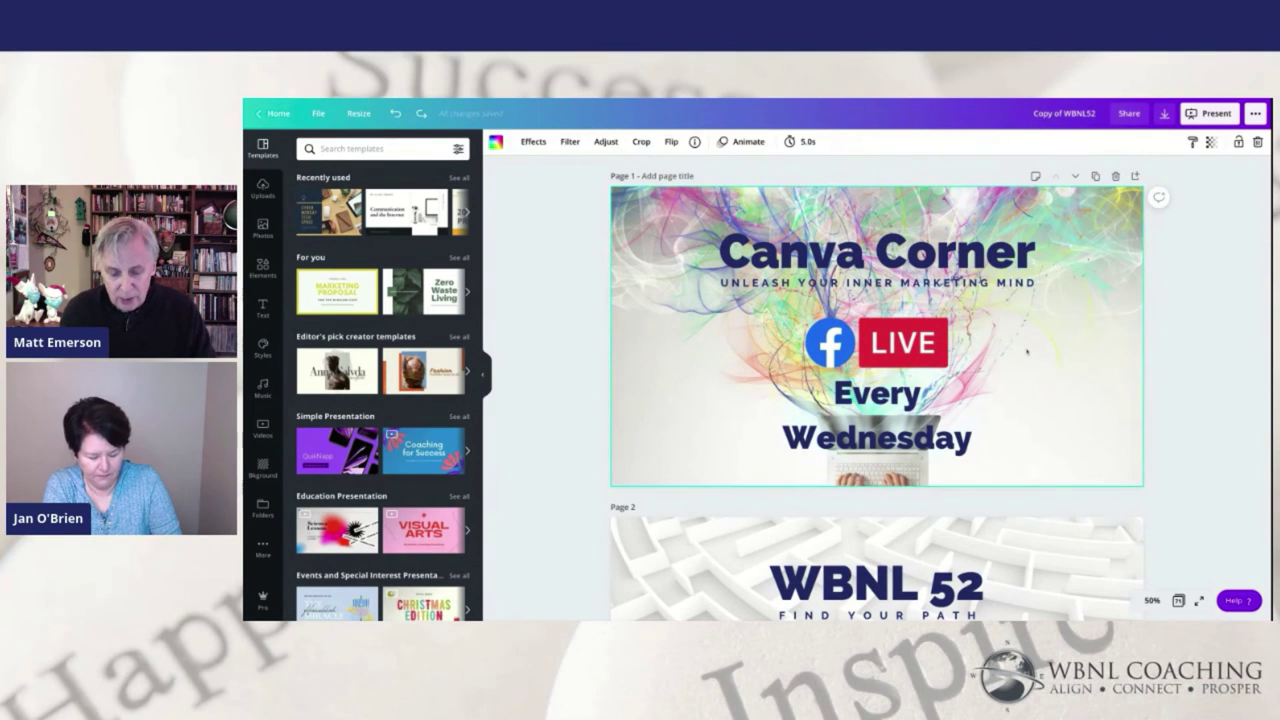
pyautogui.moveTo(890, 342); pyautogui.dragTo(1023, 344)
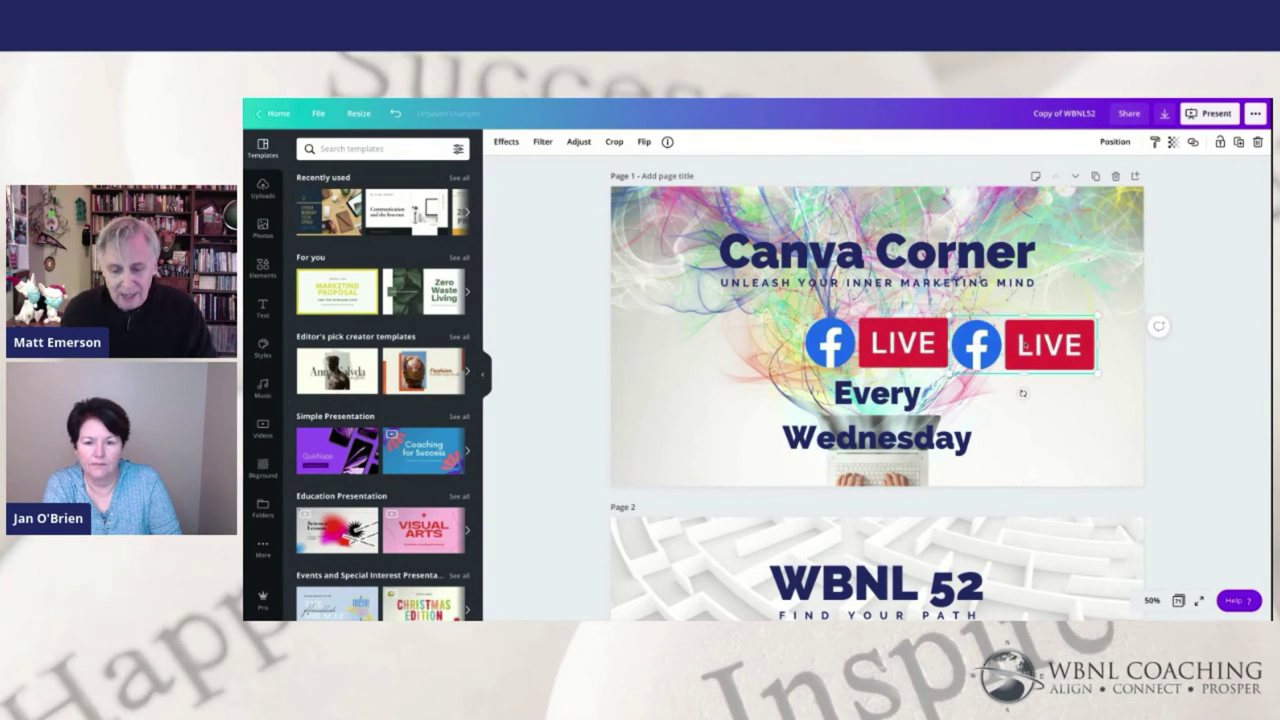
pyautogui.press('Delete')
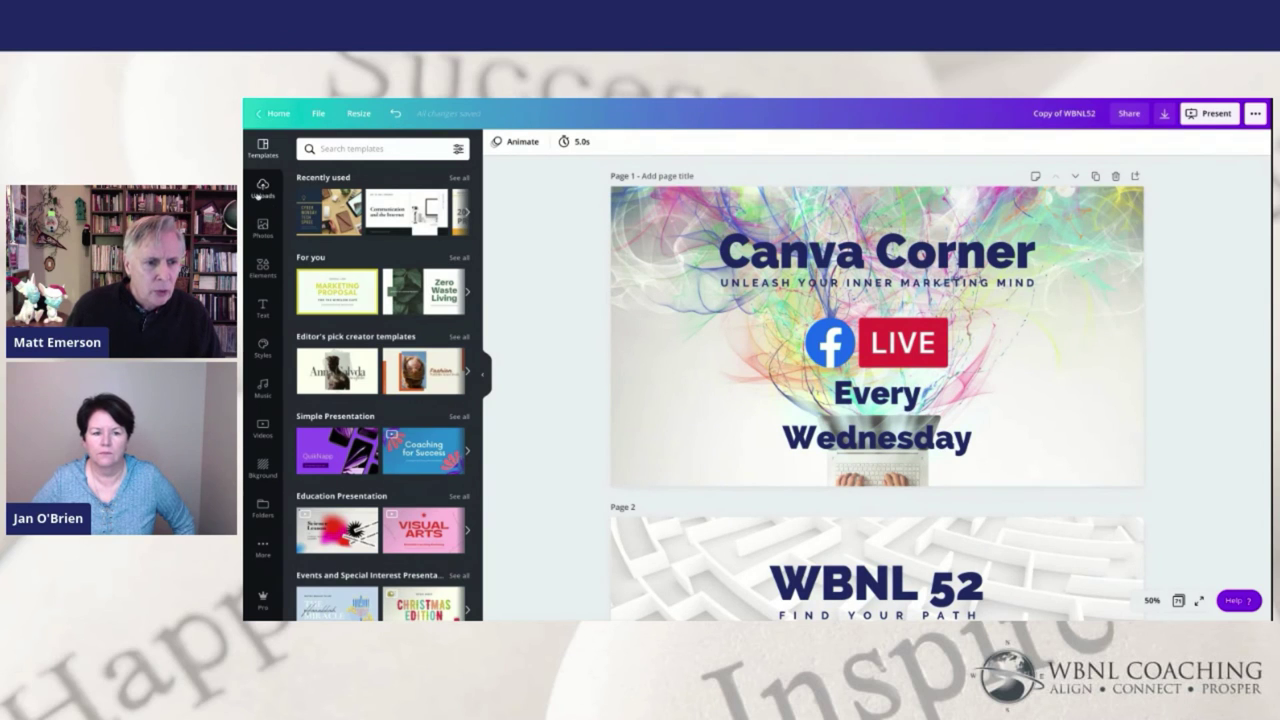
# - Add the trending photo of the woman holding a phone to page 1 and shift it slightly down and left
pyautogui.click(264, 228)
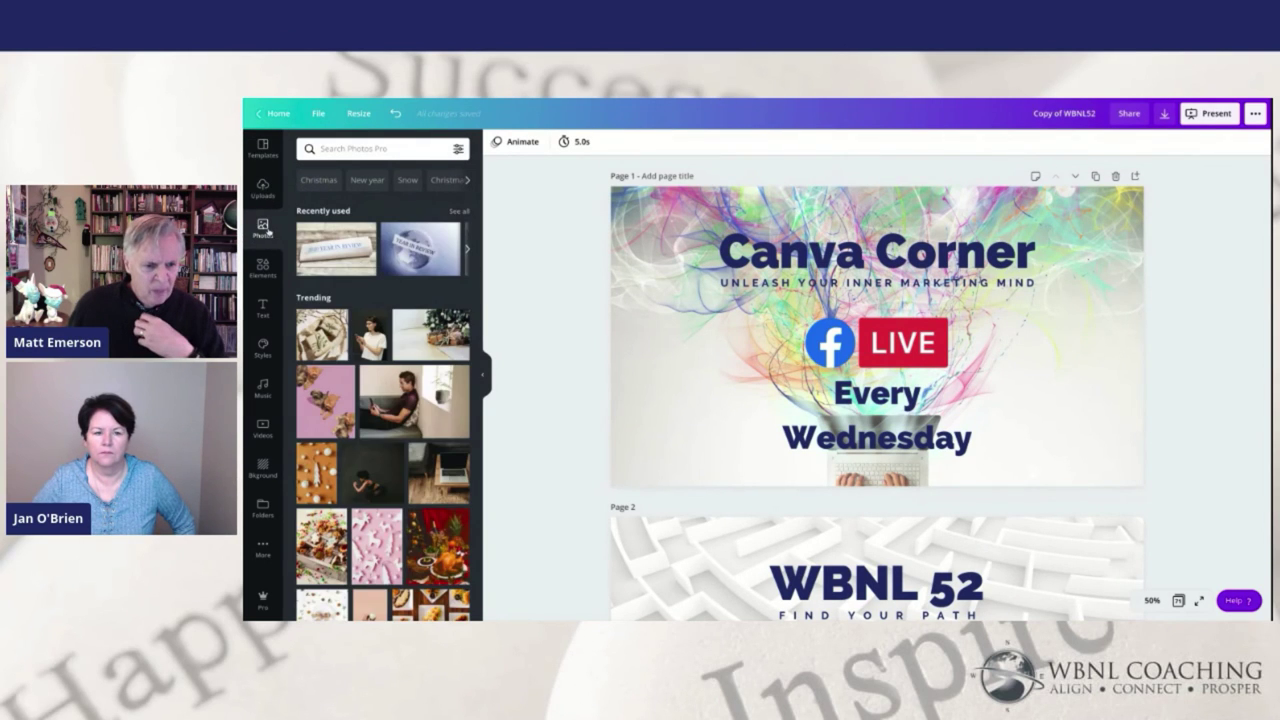
pyautogui.click(372, 333)
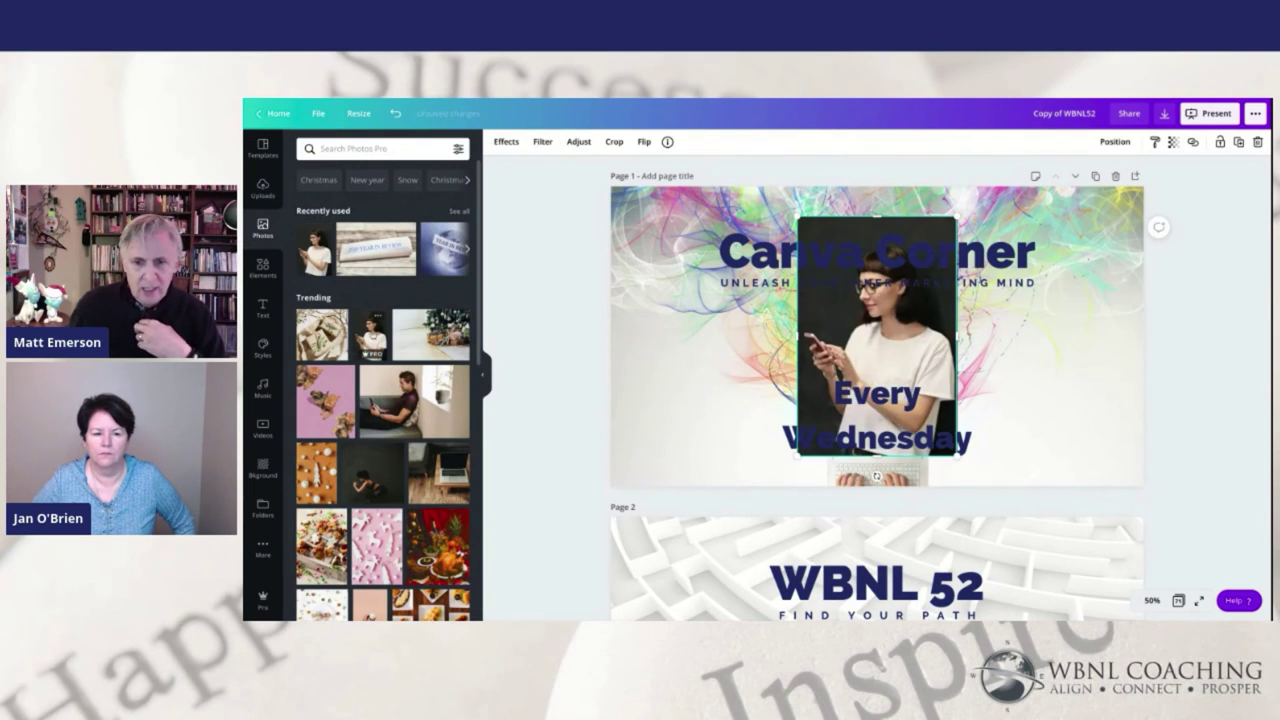
pyautogui.moveTo(876, 336)
pyautogui.mouseDown()
pyautogui.moveTo(960, 340)
pyautogui.moveTo(871, 342)
pyautogui.mouseUp()
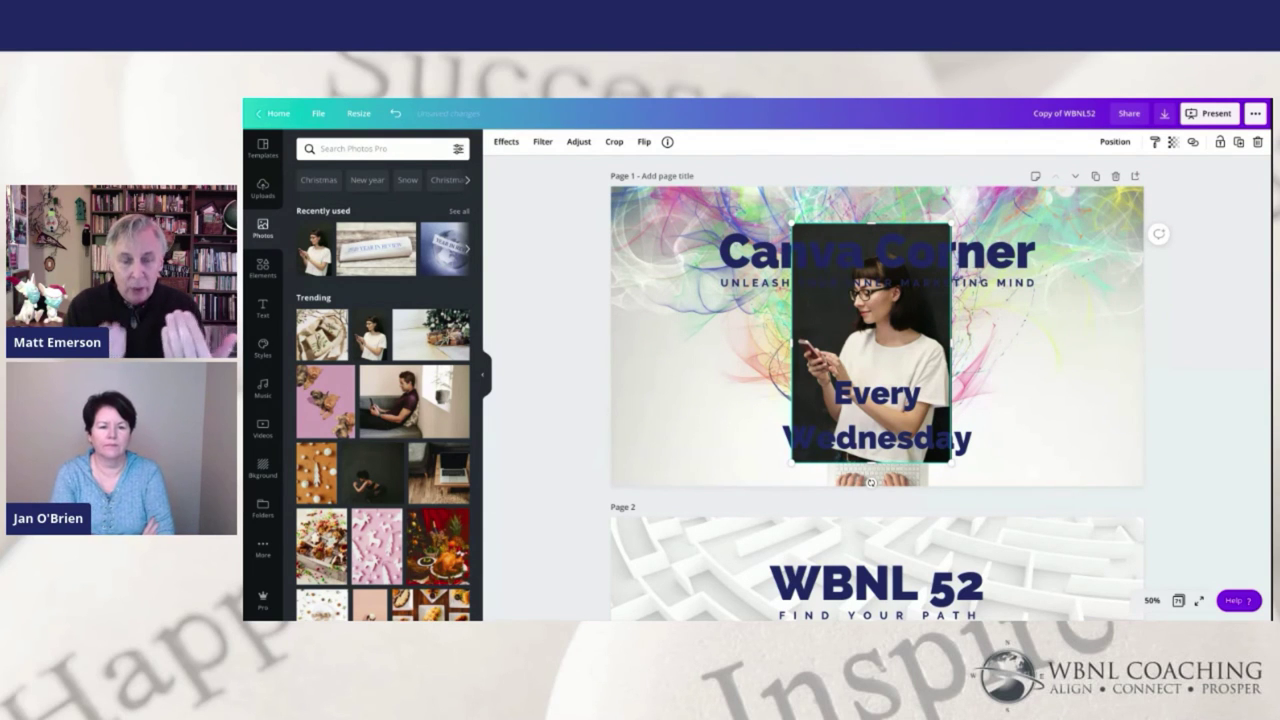
# - Nudge the "Canva Corner" heading group slightly to the right and back to its original position
pyautogui.click(863, 253)
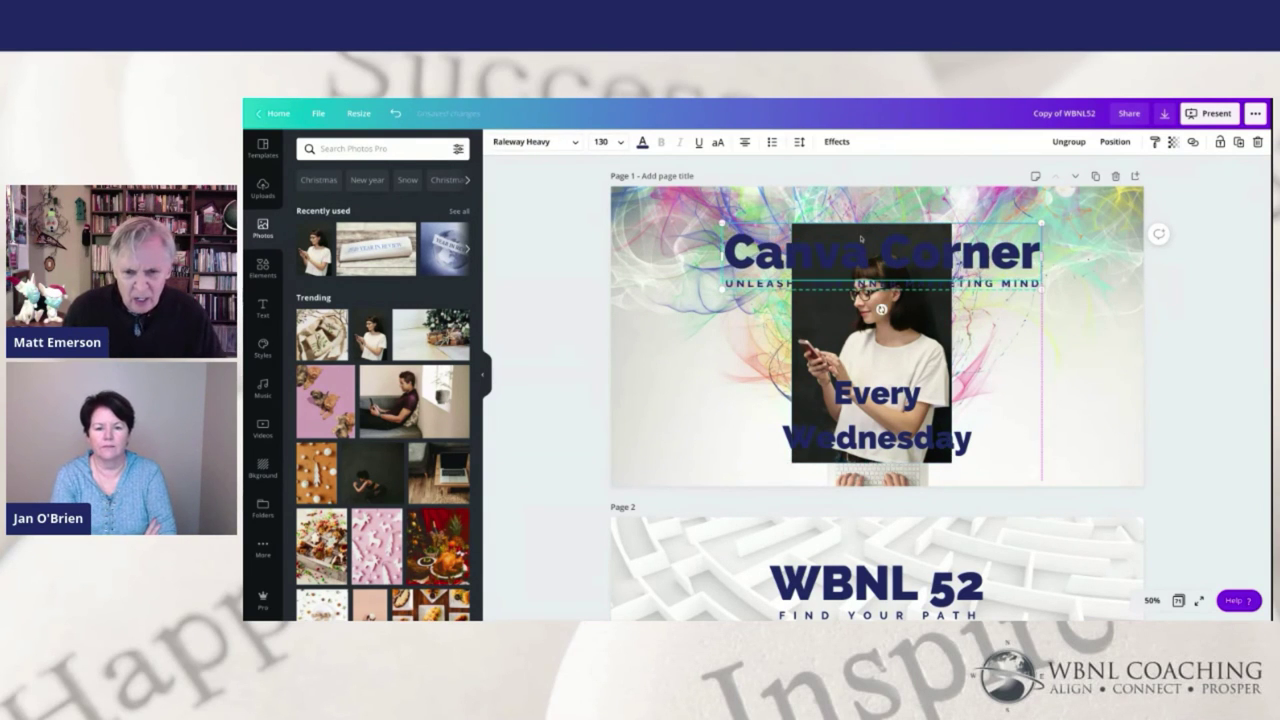
pyautogui.hotkey('shift', 'Right')
pyautogui.hotkey('shift', 'Right')
pyautogui.hotkey('shift', 'Right')
pyautogui.hotkey('shift', 'Right')
pyautogui.hotkey('shift', 'Right')
pyautogui.hotkey('shift', 'Left')
pyautogui.hotkey('shift', 'Left')
pyautogui.hotkey('shift', 'Left')
pyautogui.hotkey('shift', 'Left')
pyautogui.hotkey('shift', 'Left')
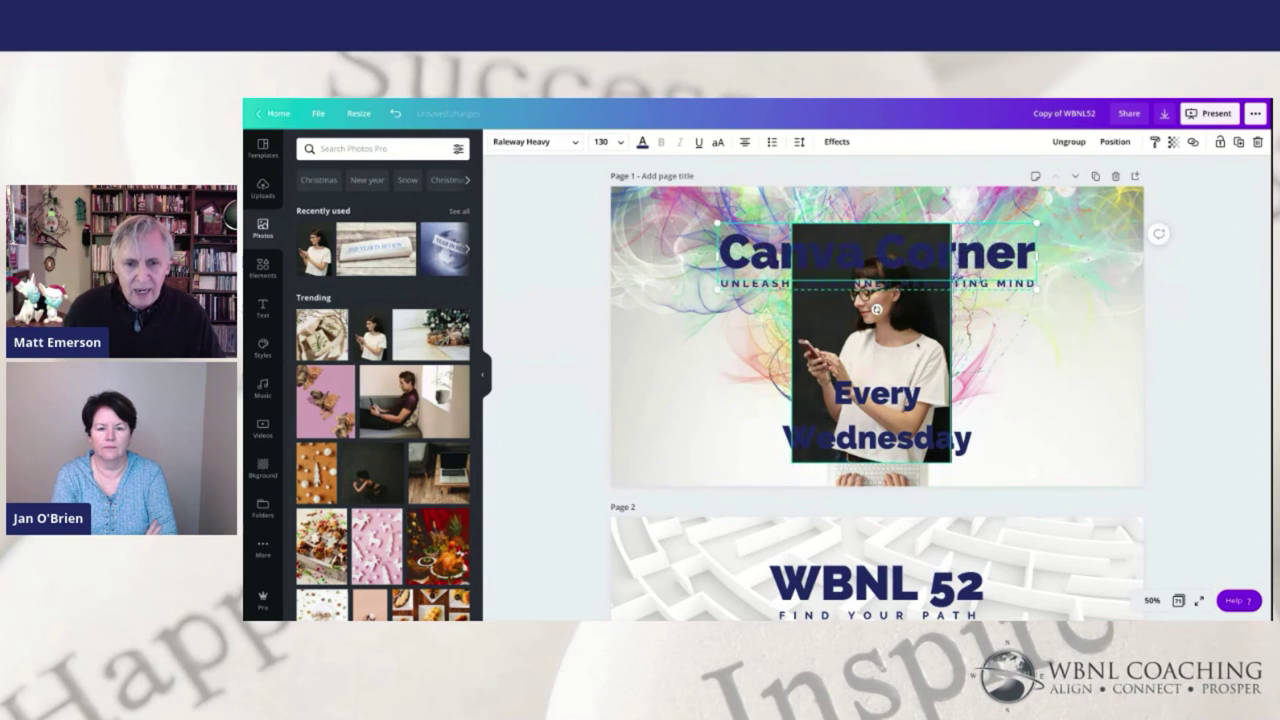
# - Move the woman's photo one layer forward, backward and forward again, and delete it from page 1
pyautogui.click(870, 455)
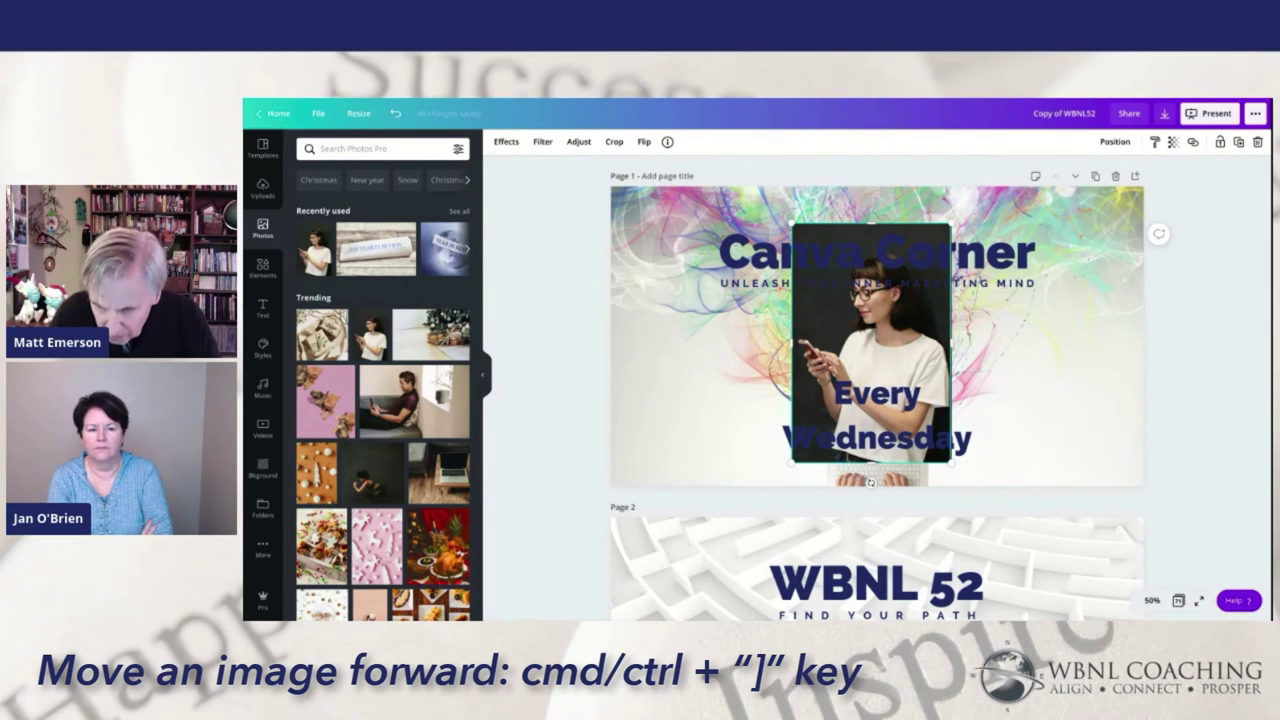
pyautogui.hotkey('ctrl', ']')
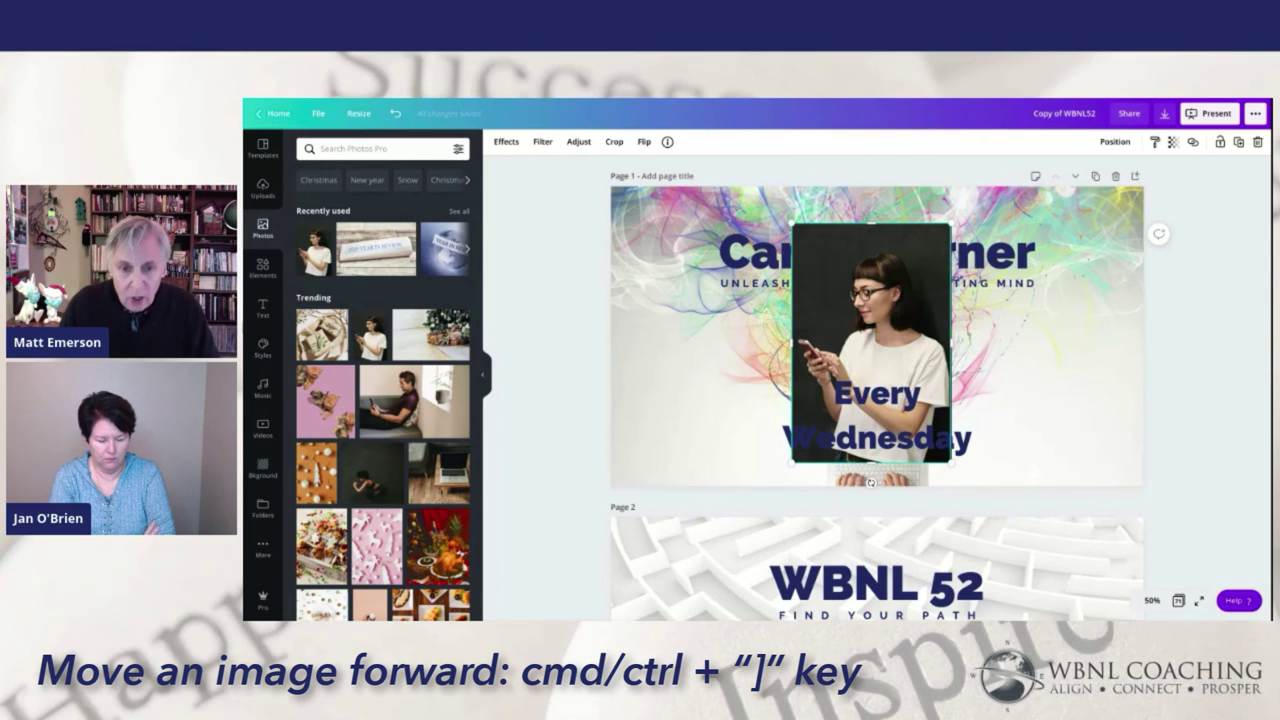
pyautogui.hotkey('ctrl', '[')
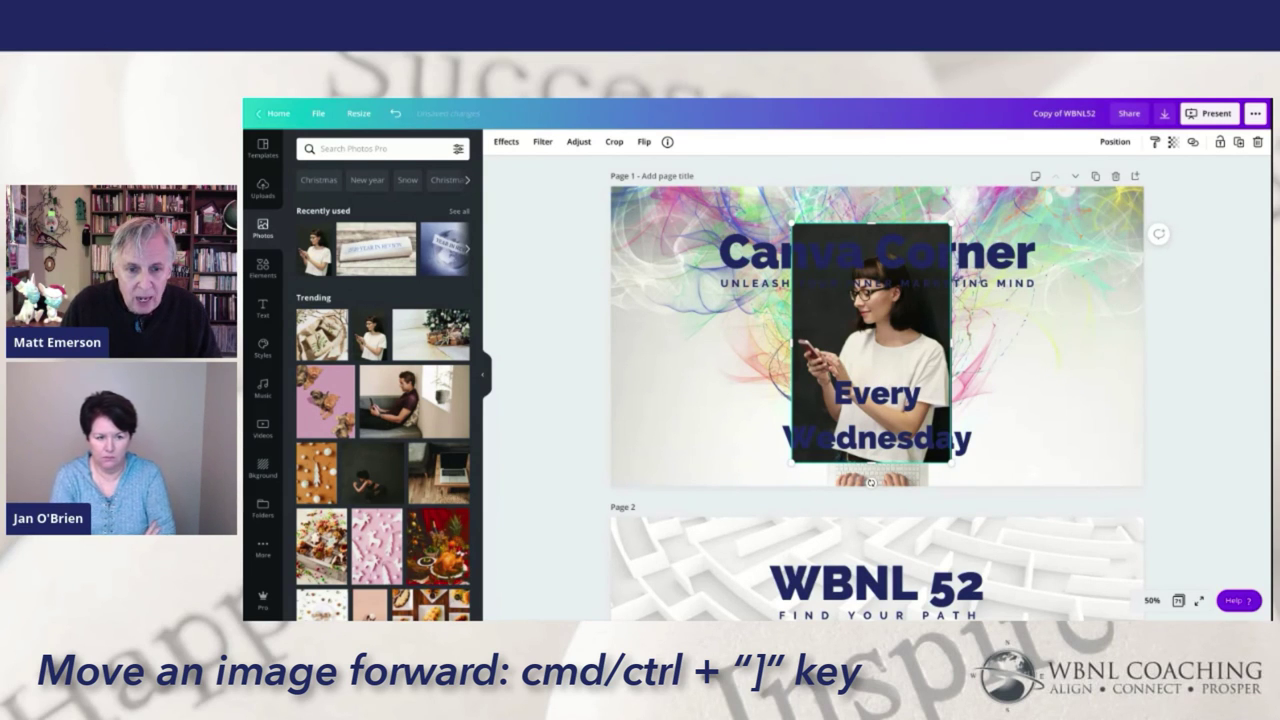
pyautogui.hotkey('ctrl', ']')
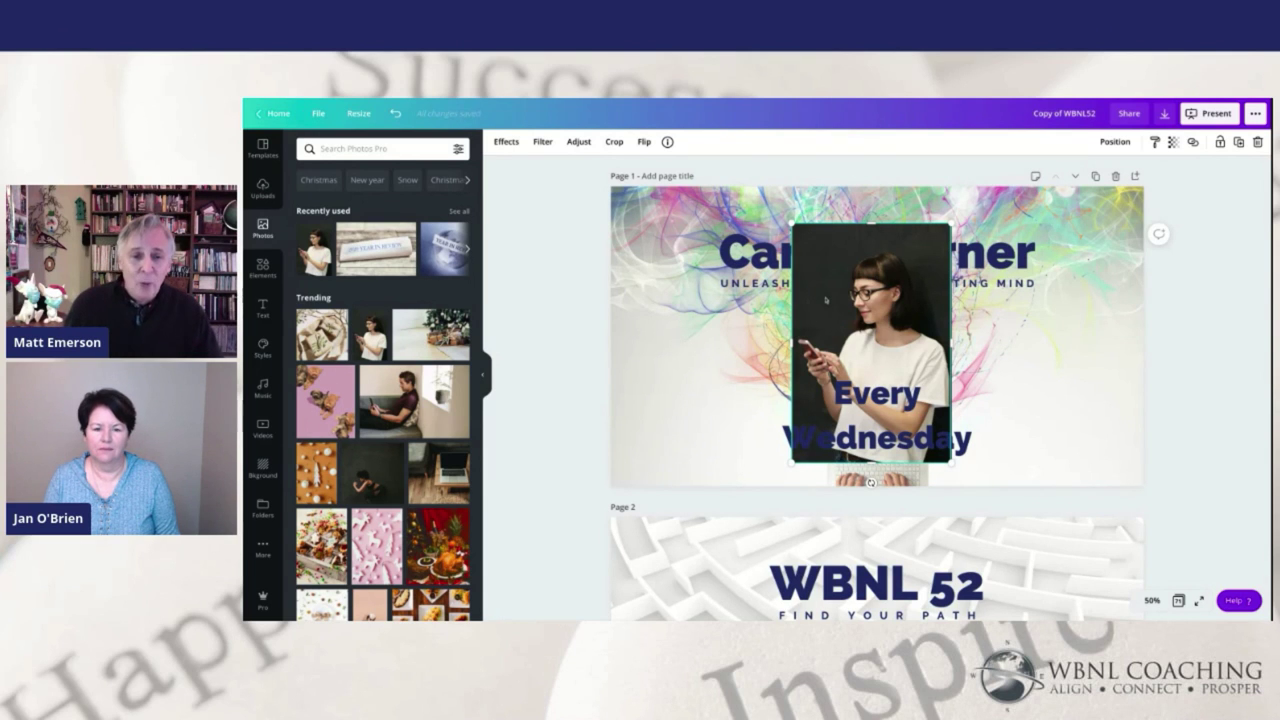
pyautogui.press('Delete')
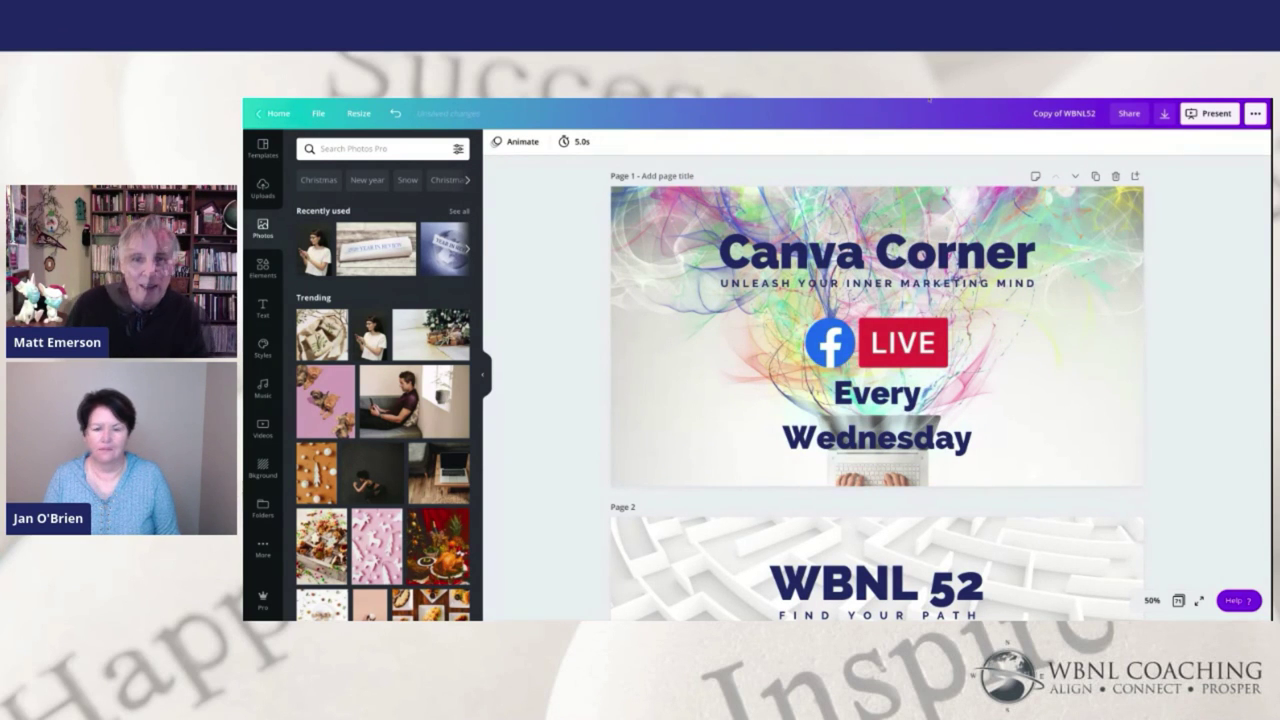